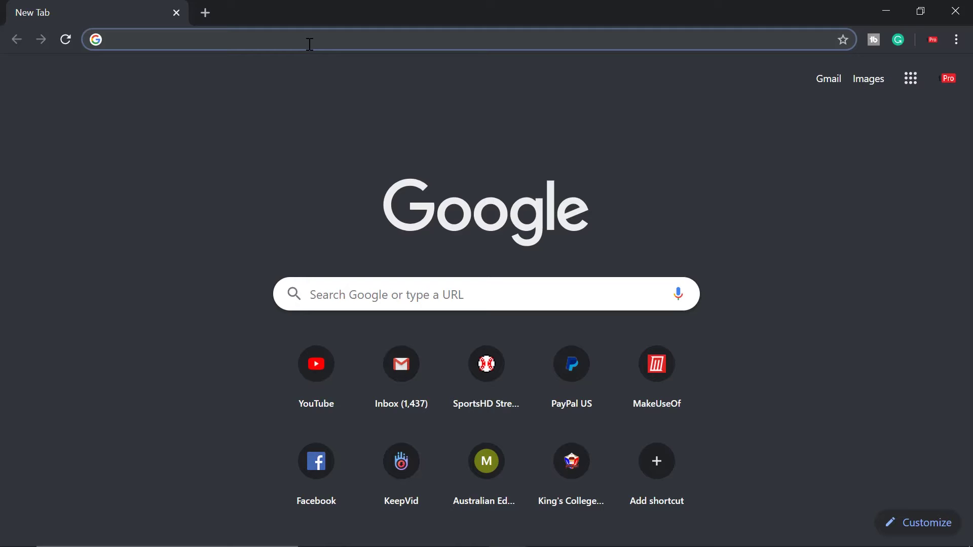
Step: Search 'bluestacks' in a Chrome incognito window and open the bluestacks.com result
key("ctrl+shift+n")
type("bluestacks")
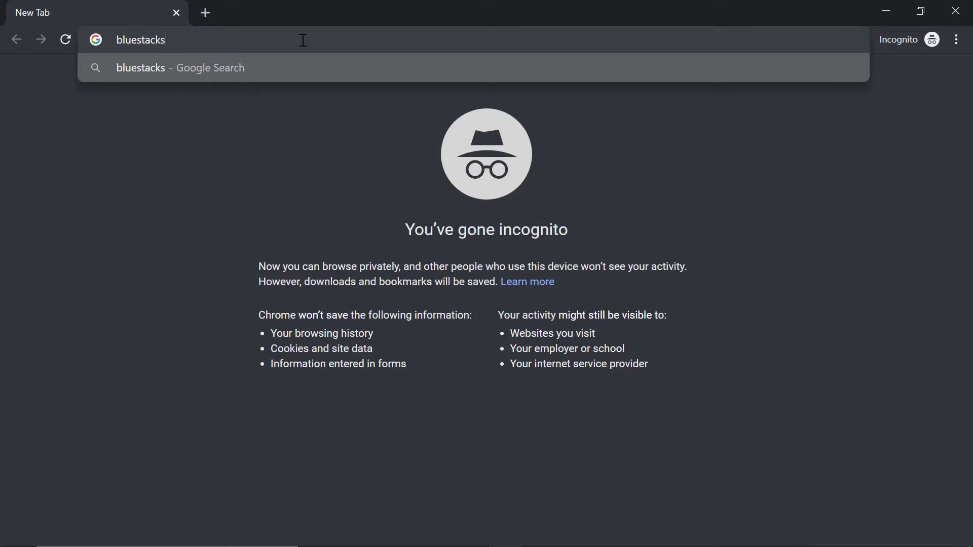
key("Return")
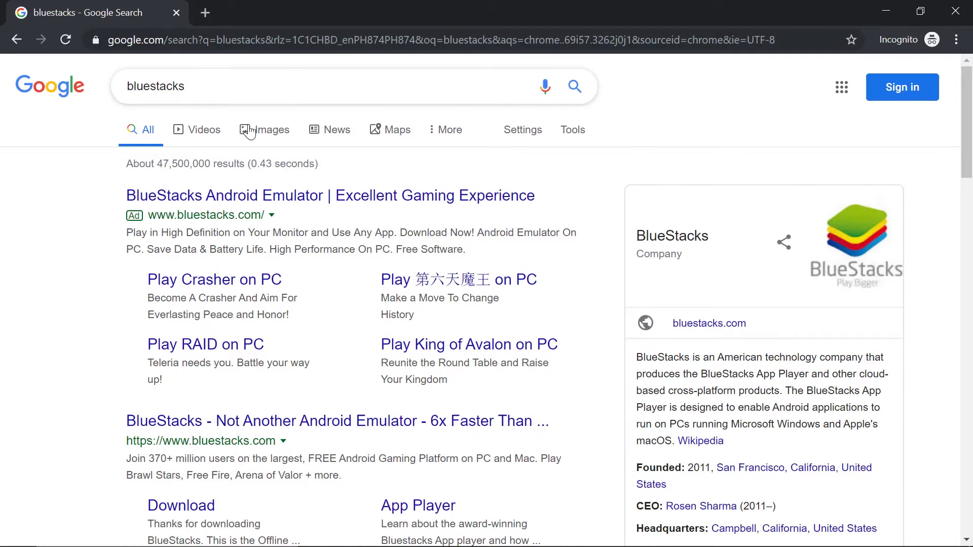
scroll(251, 152, "down", 1)
left_click(251, 347)
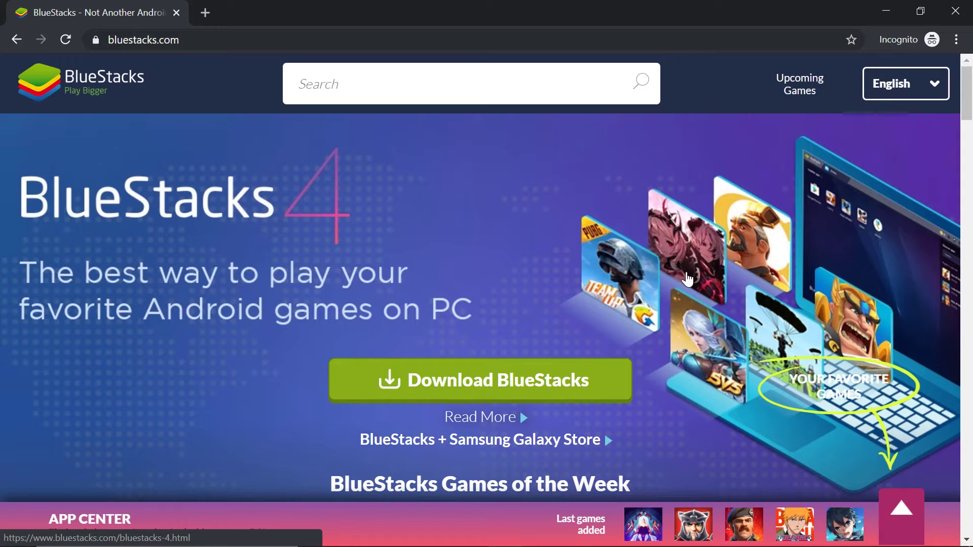
Step: Download BlueStacksInstaller.exe from the Download BlueStacks button and run it
scroll(687, 279, "down", 1)
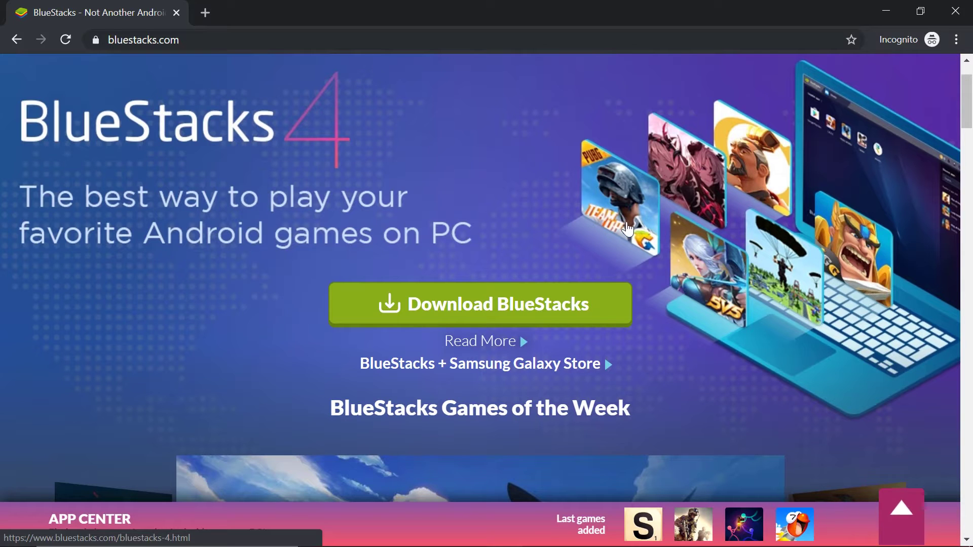
scroll(711, 236, "down", 8)
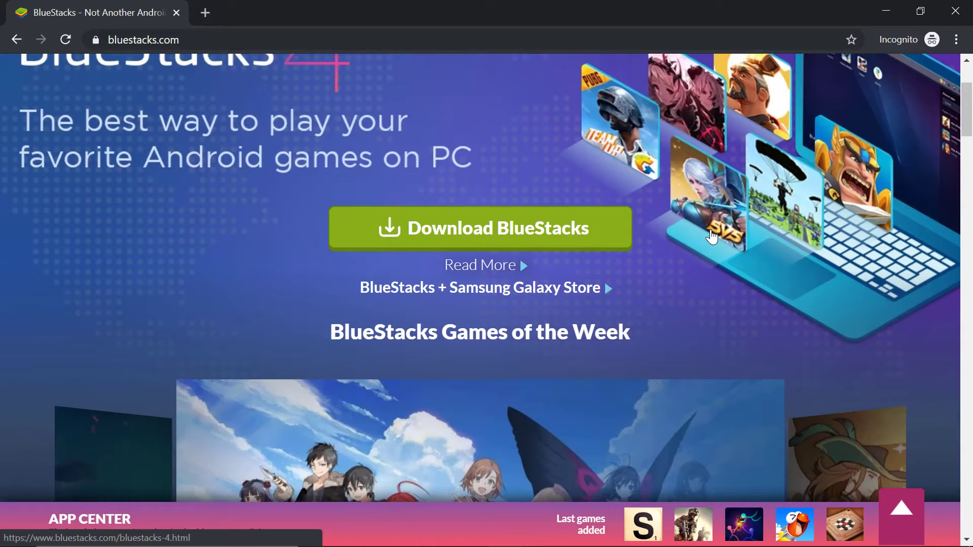
scroll(714, 228, "down", 3)
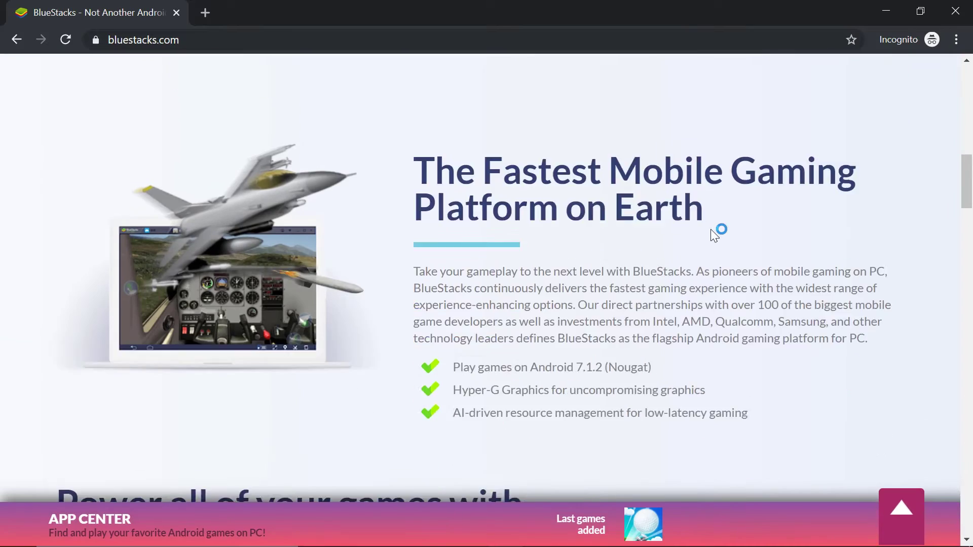
scroll(659, 249, "up", 8)
scroll(598, 261, "up", 4)
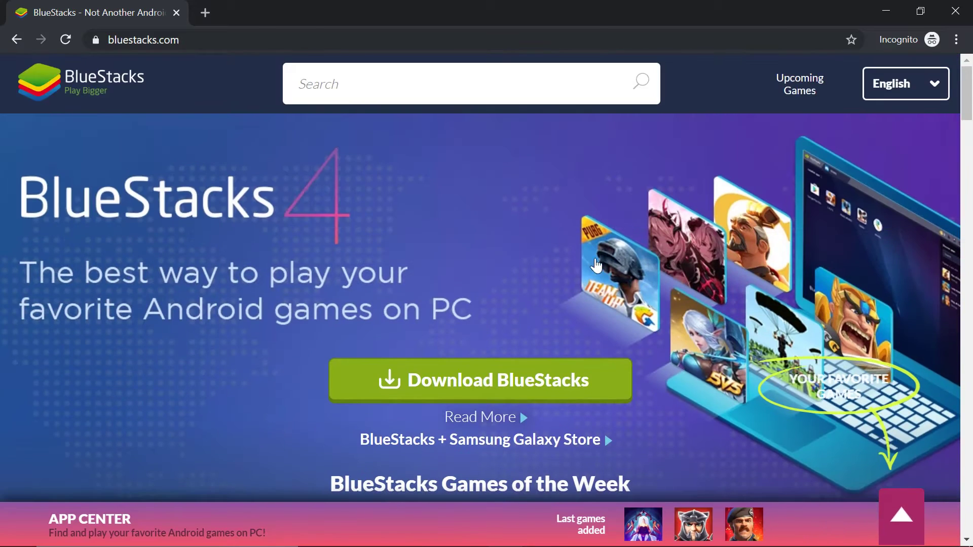
left_click(471, 385)
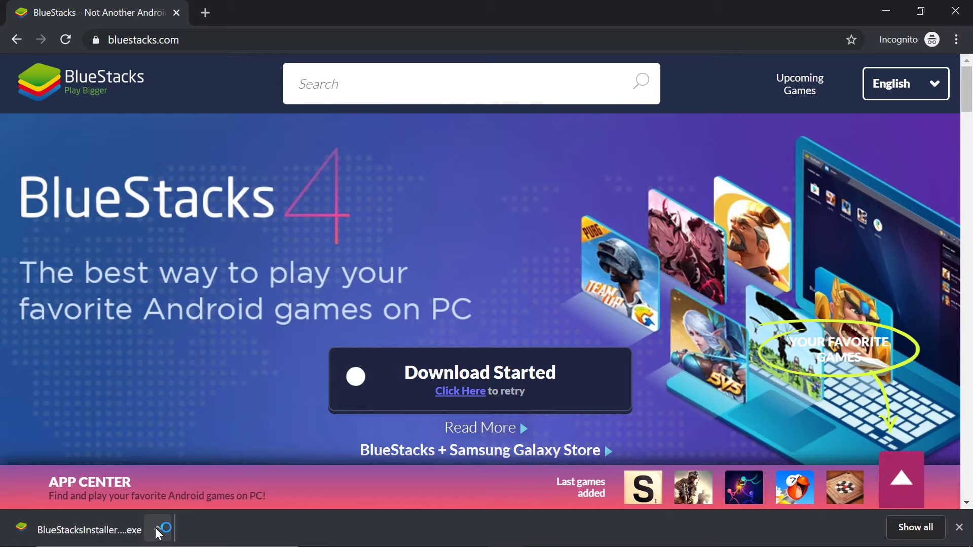
left_click(76, 532)
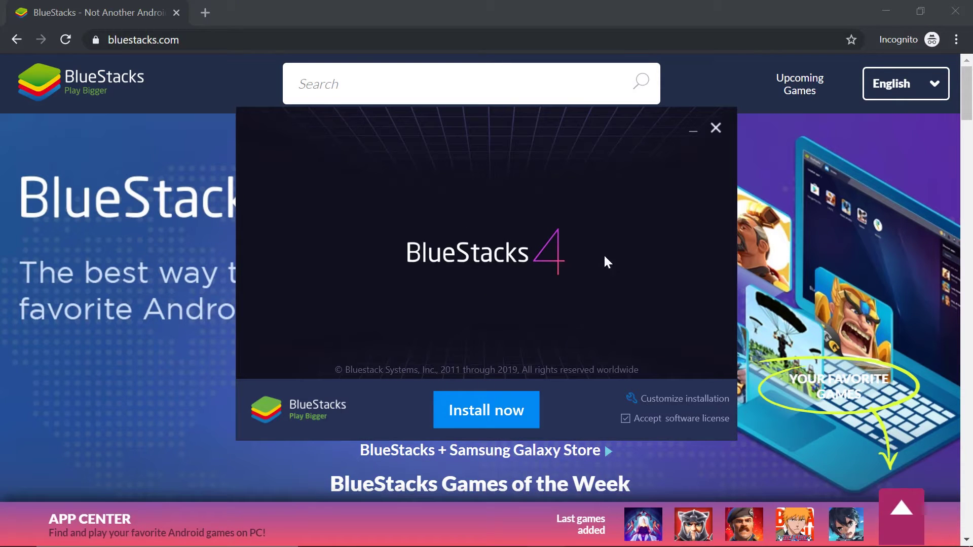
Step: Install BlueStacks 4 with default settings, minimizing the browser to the desktop while it boots
left_click(487, 420)
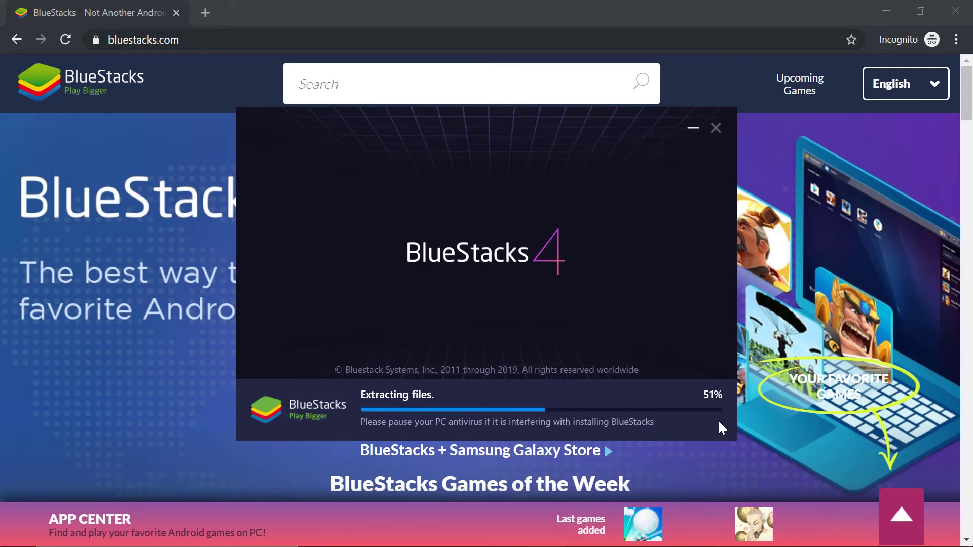
key("super+Home")
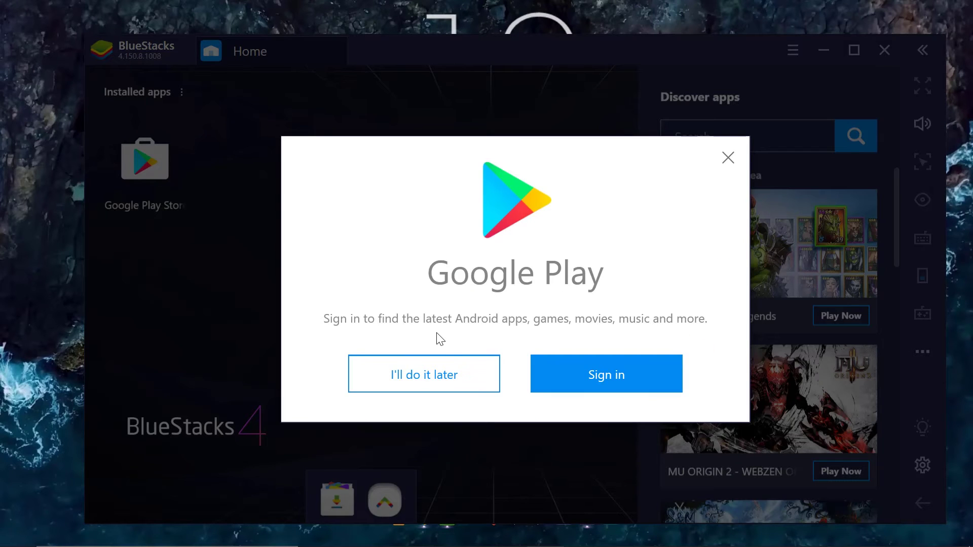
Step: Sign into Google Play with the Google account's e-mail and password
left_click(628, 376)
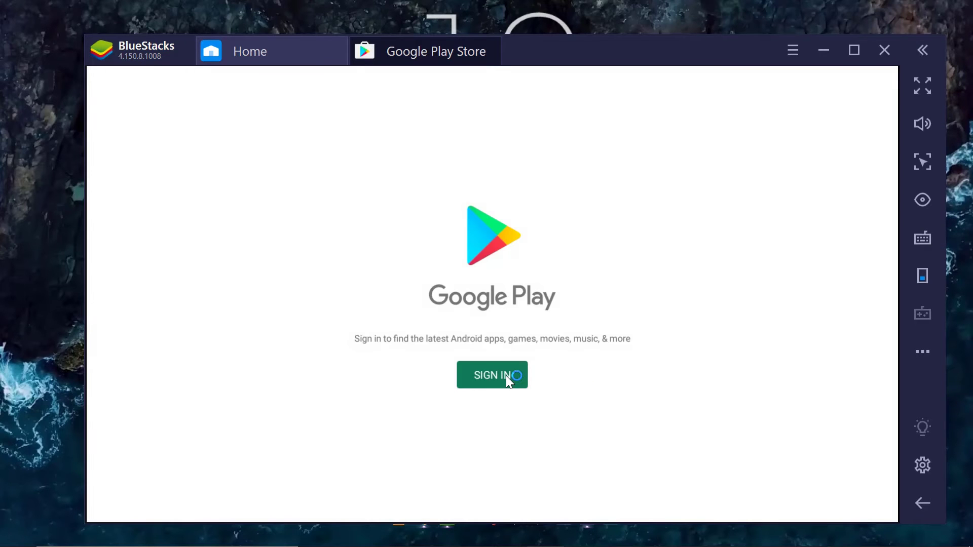
left_click(506, 377)
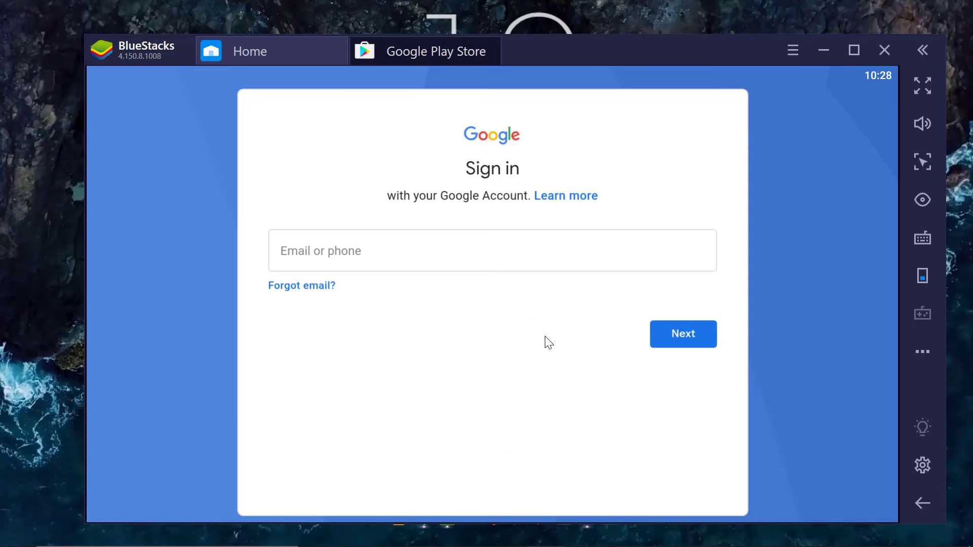
left_click(337, 247)
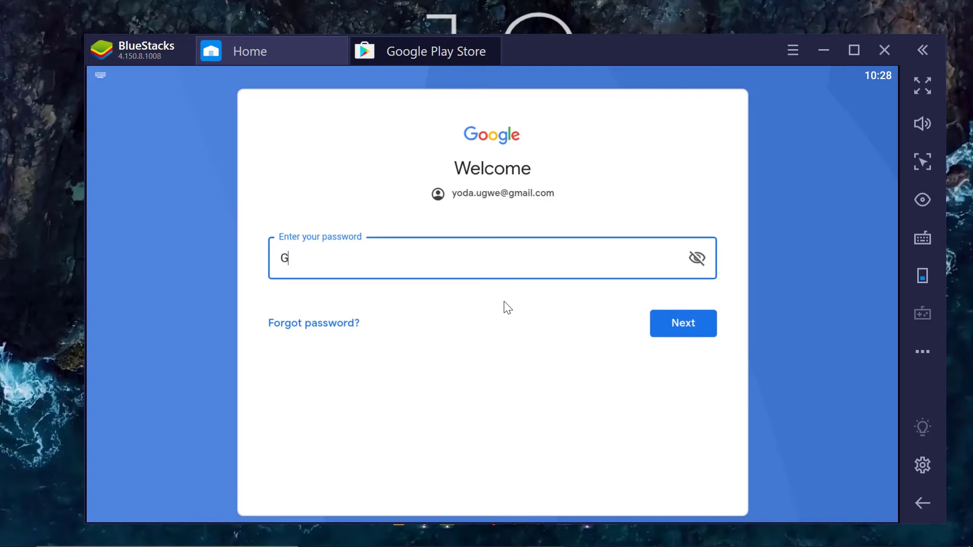
left_click(694, 325)
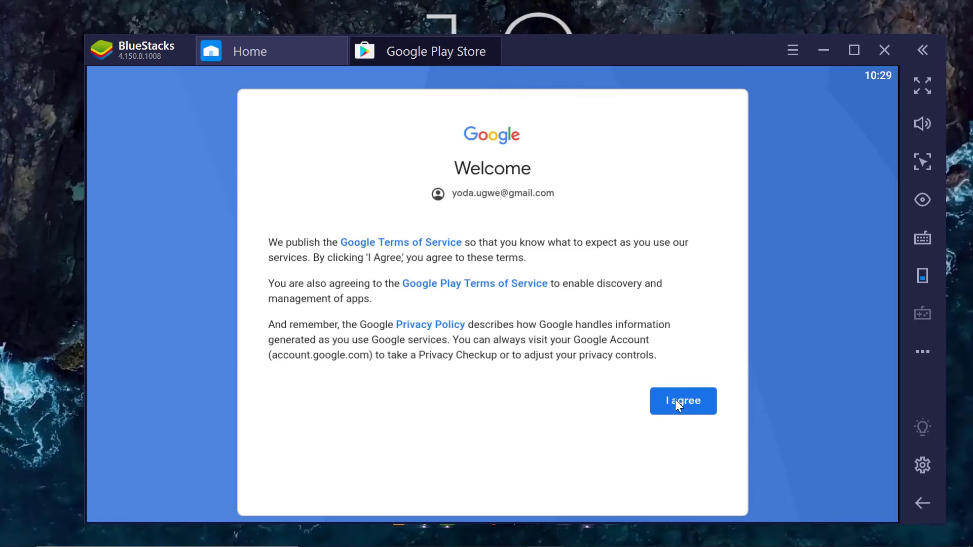
Step: Agree to Google's terms of service and accept the Google services settings
left_click(675, 399)
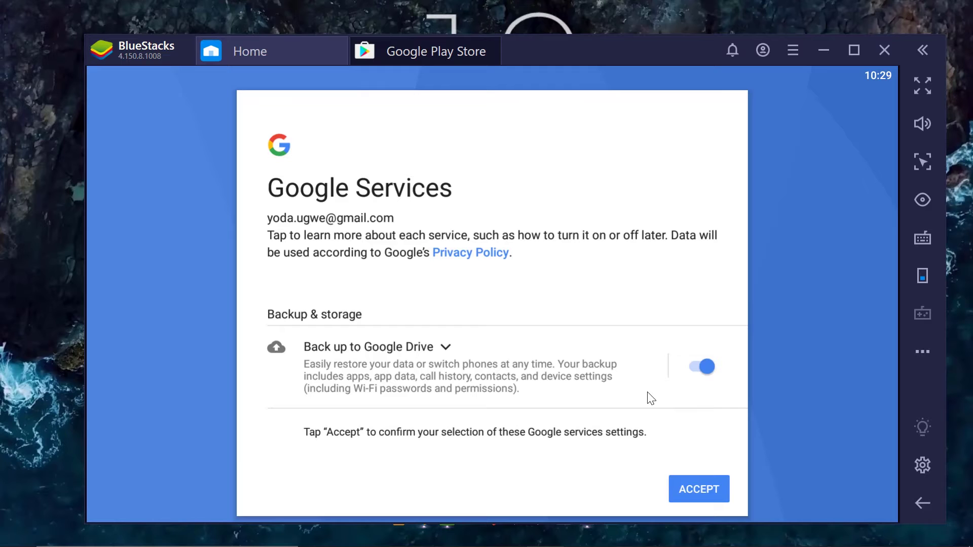
scroll(704, 435, "down", 2)
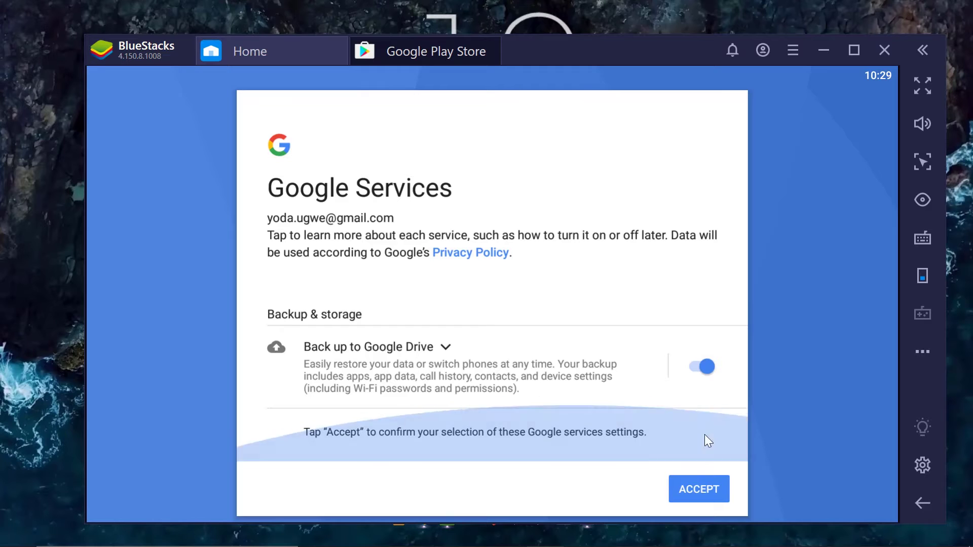
left_click(727, 490)
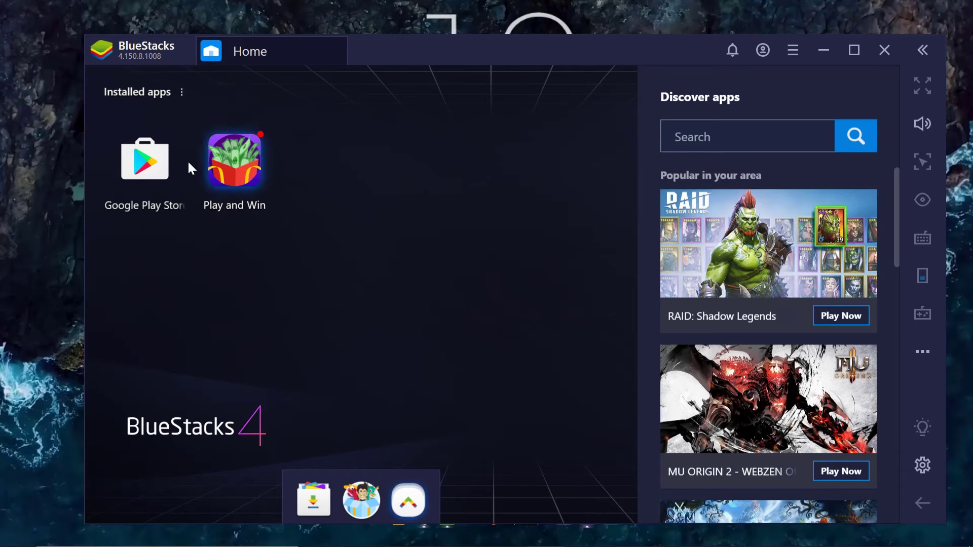
Step: Search the Play Store for 'clash of clans', install it, and open it
left_click(147, 158)
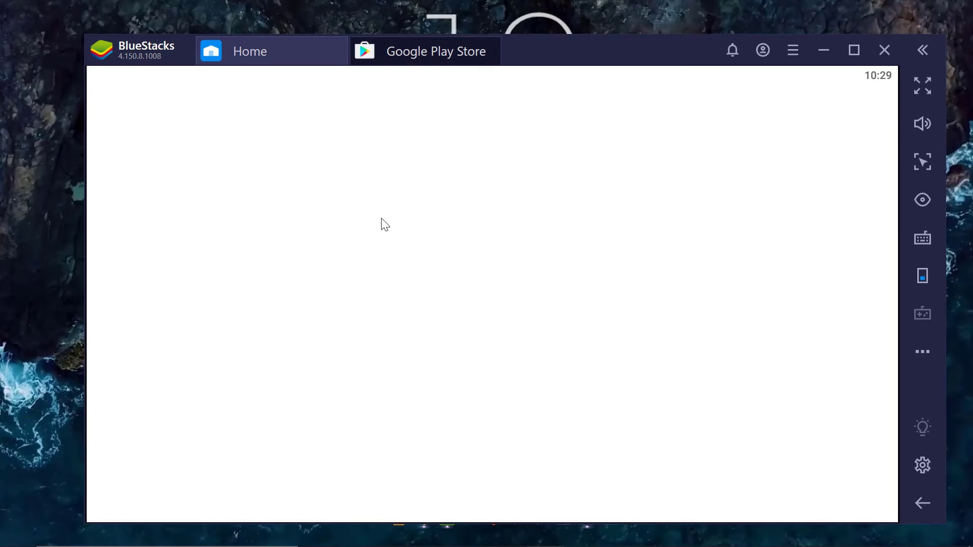
left_click(199, 112)
type("cl")
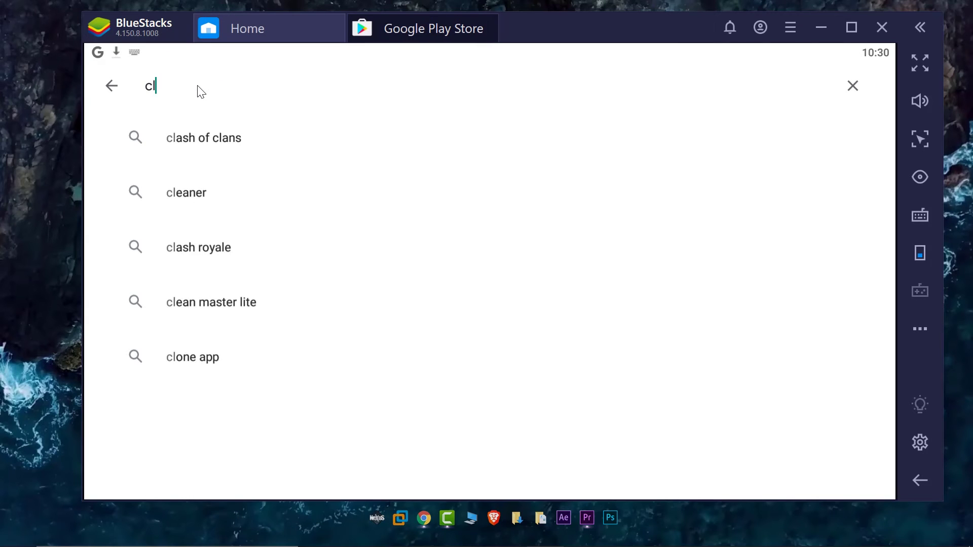
type("ash of")
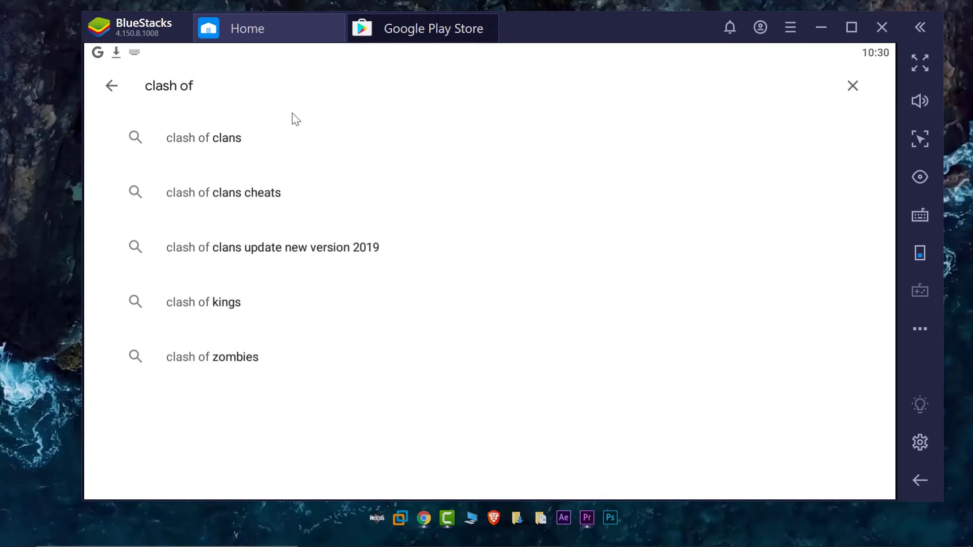
left_click(187, 138)
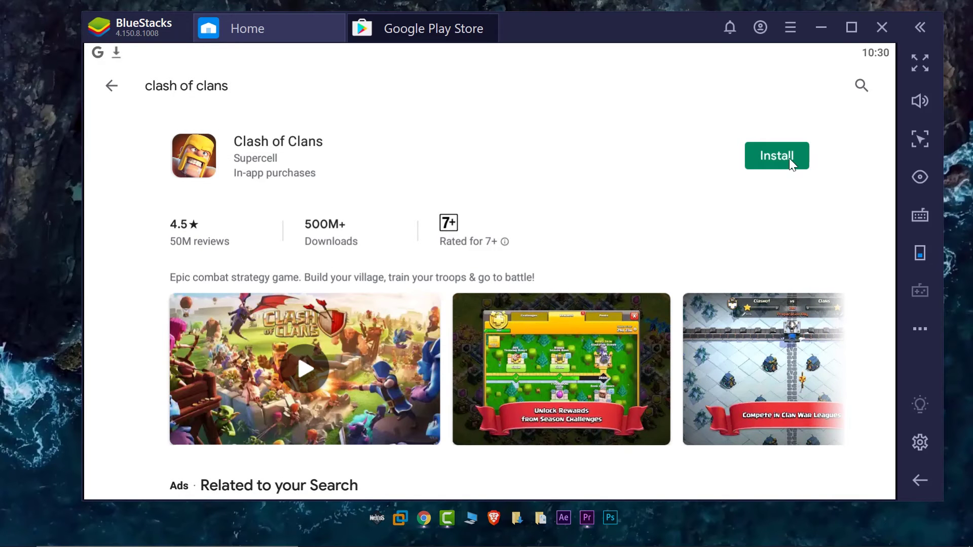
left_click(788, 157)
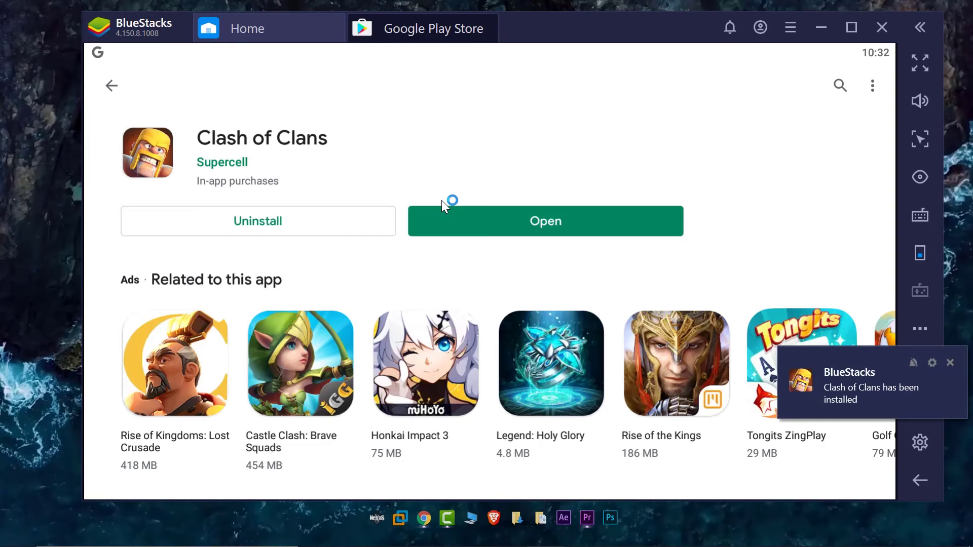
left_click(543, 212)
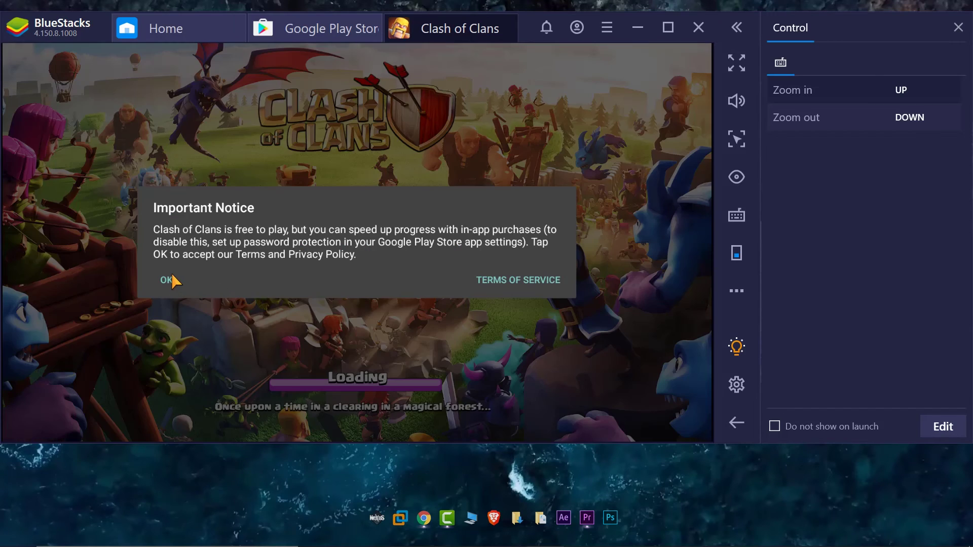
Step: Dismiss the game's notice, decline a Gamer ID, and continue with the signed-in Google account
left_click(172, 276)
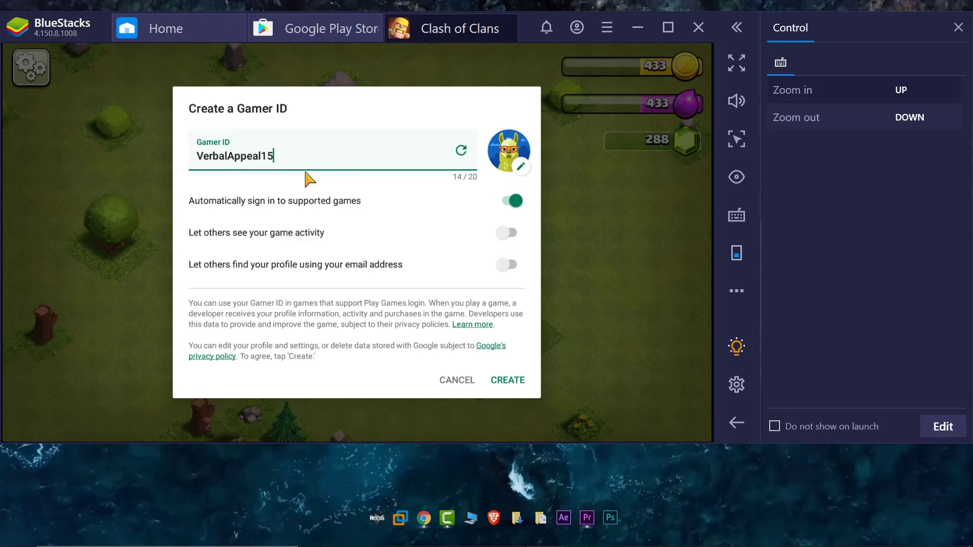
left_click(456, 381)
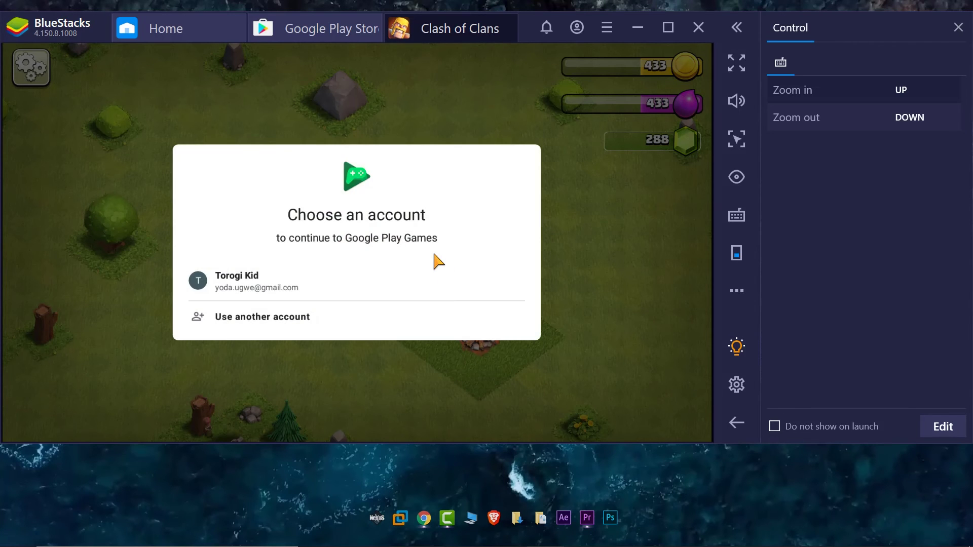
left_click(277, 287)
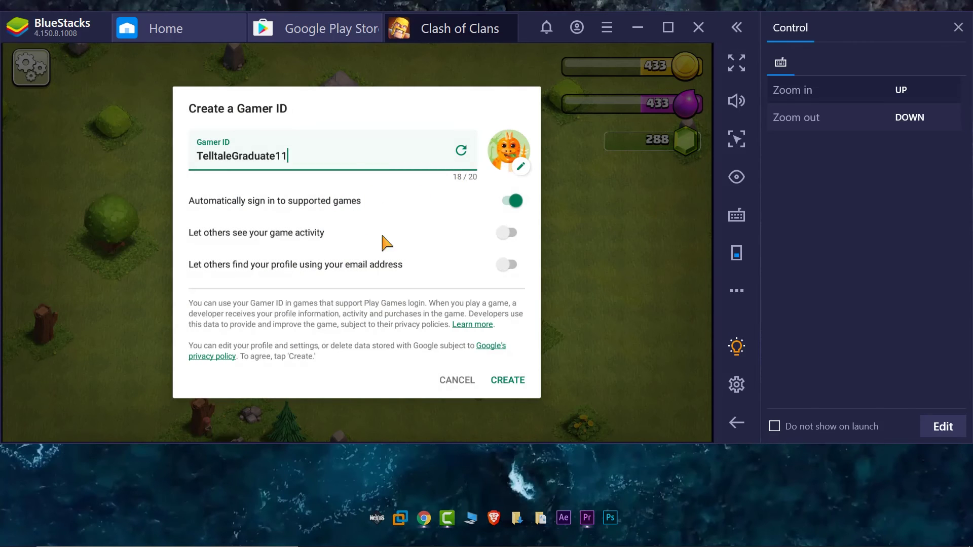
Step: Decline the Gamer ID again, then install and open Need for Speed No Limits from the results
left_click(459, 382)
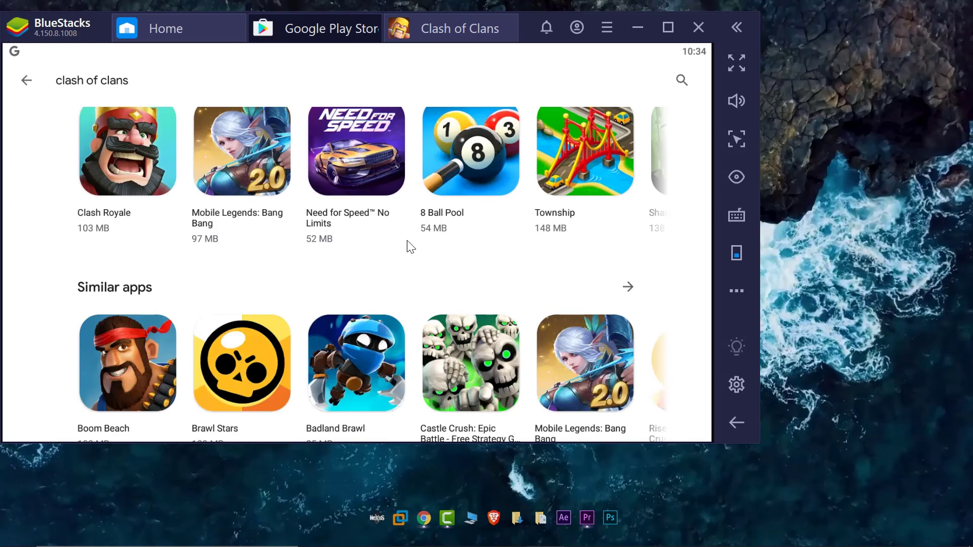
left_click(363, 162)
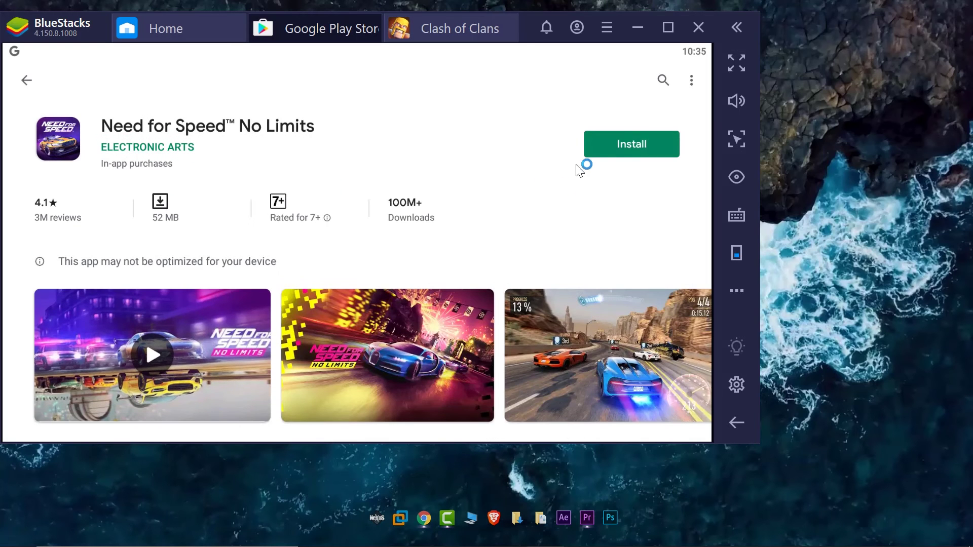
left_click(618, 155)
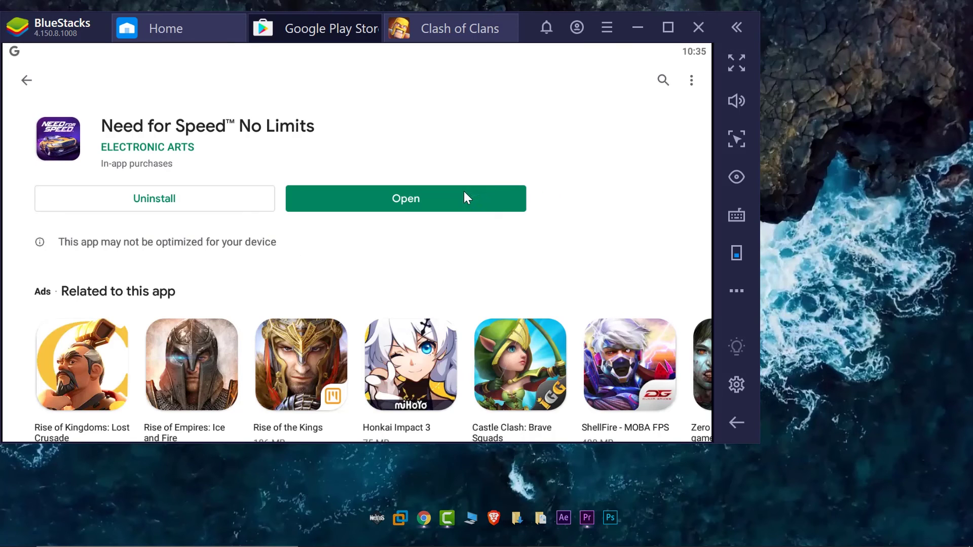
left_click(398, 215)
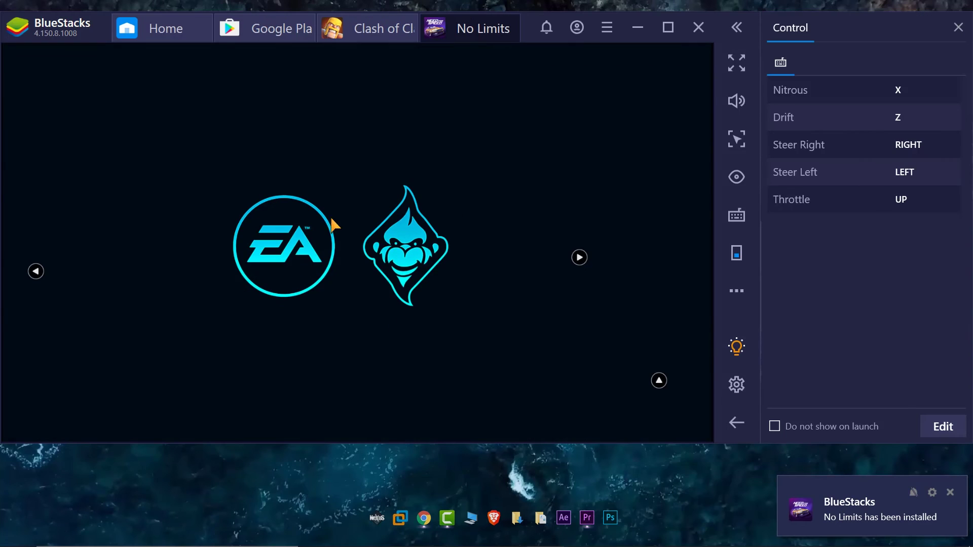